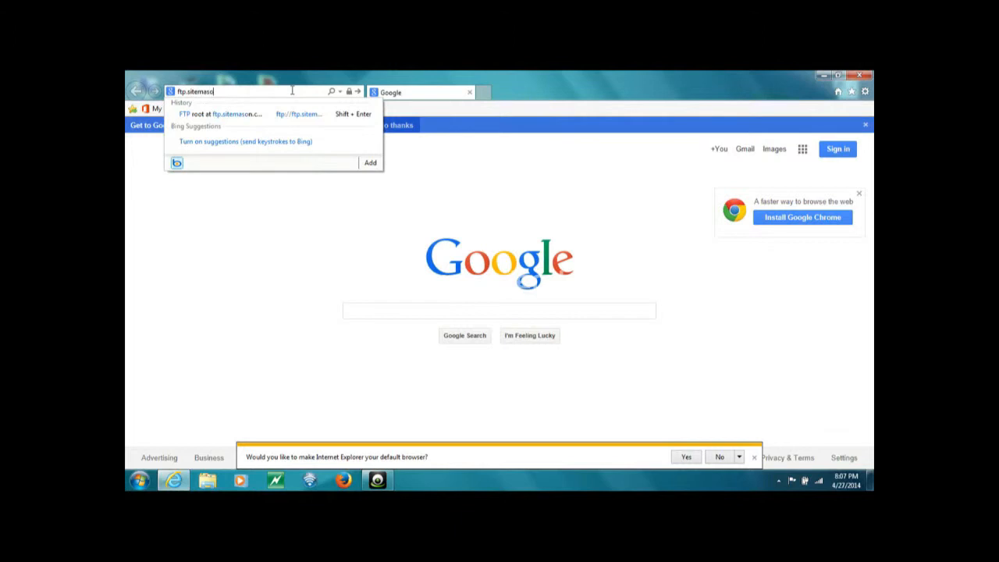
- Load the ftp.sitemason.com root listing in Internet Explorer and show the menu bar
type("om")
key("Return")
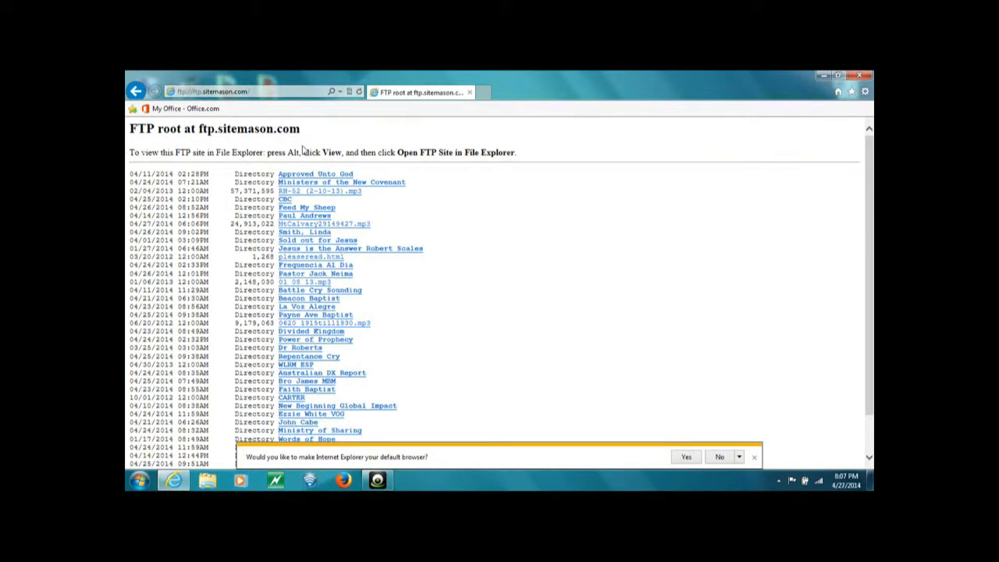
left_click_drag(305, 152, 514, 152)
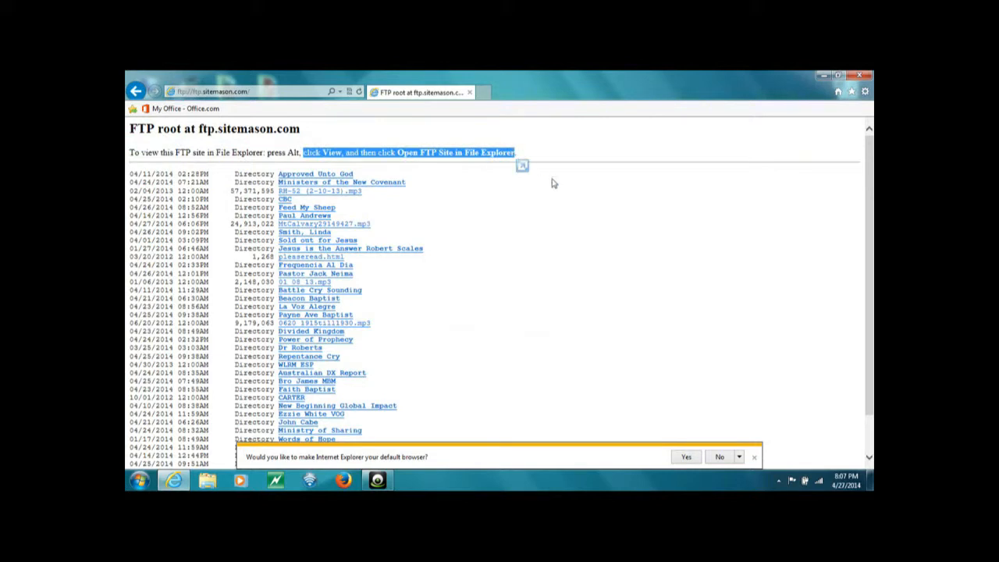
key("alt")
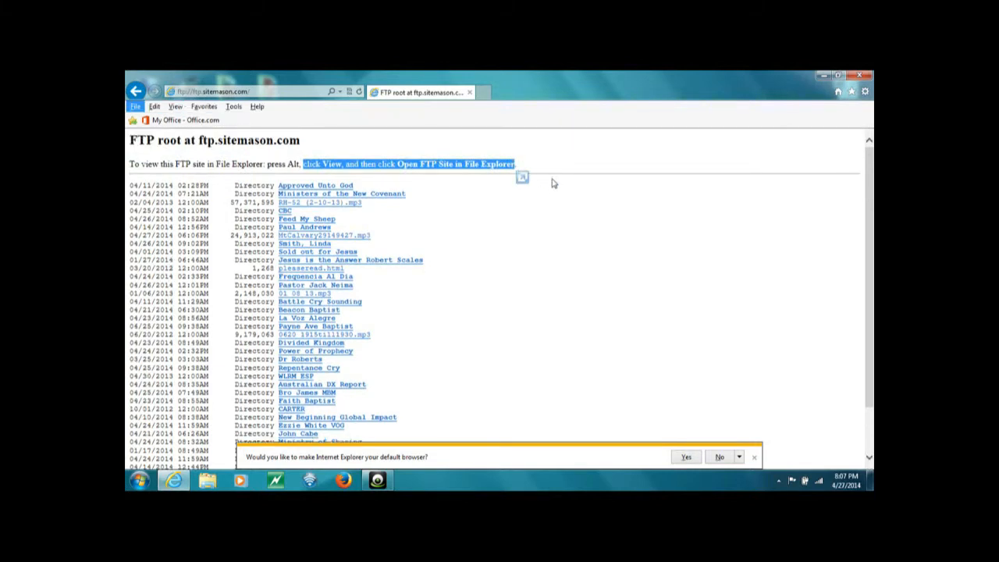
- Open the FTP site in File Explorer via View and log on with the account password
left_click(180, 109)
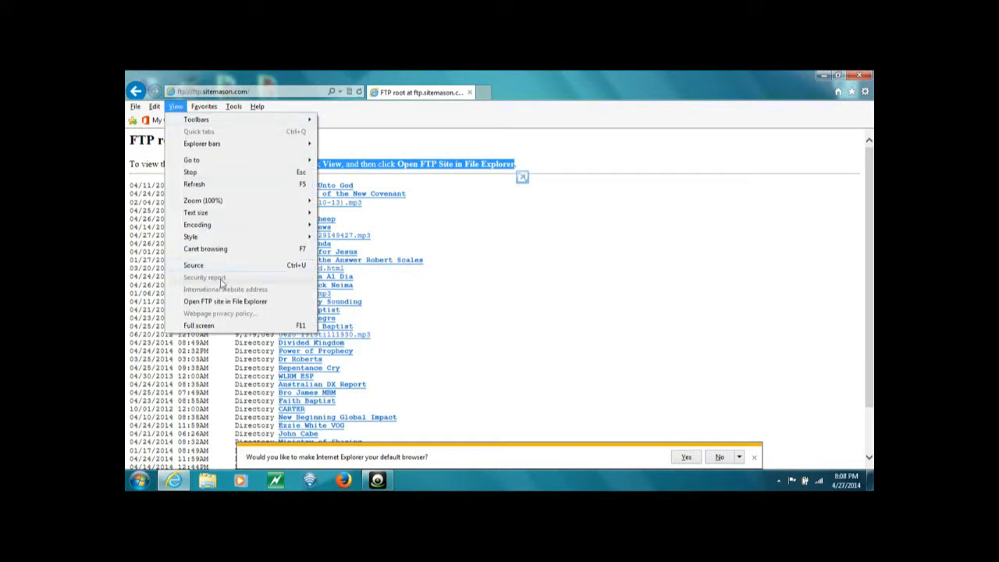
left_click(221, 302)
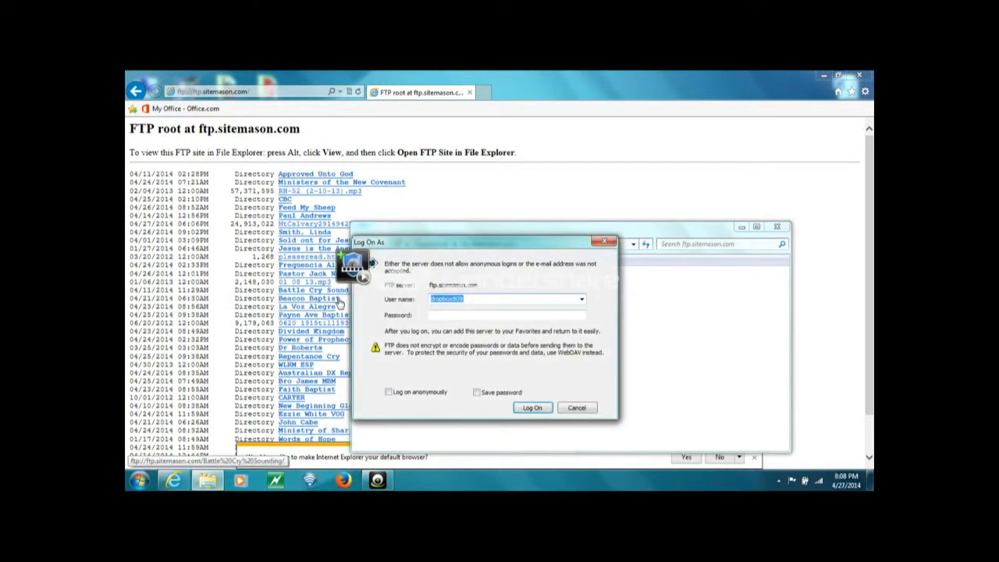
left_click(435, 315)
type("d")
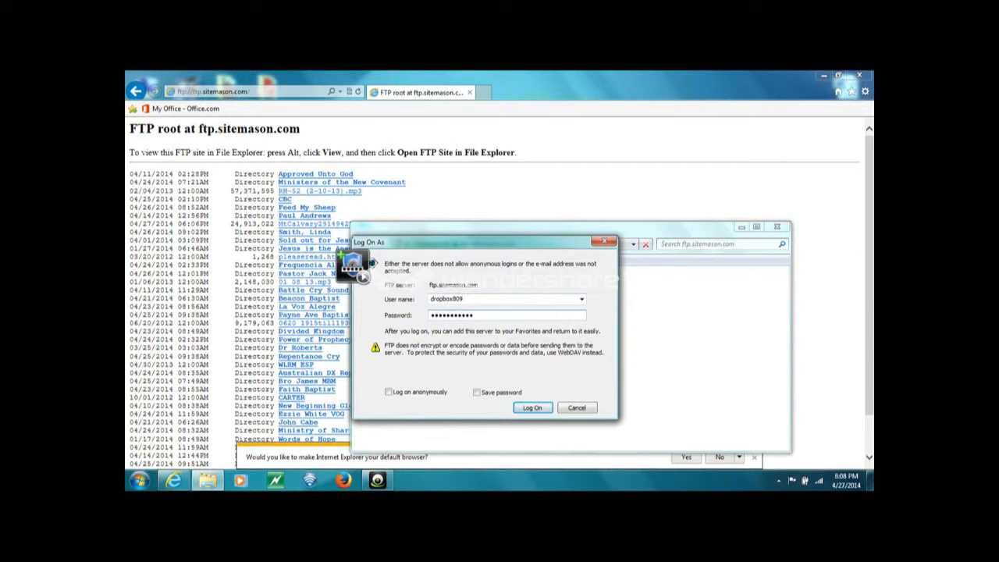
left_click(530, 408)
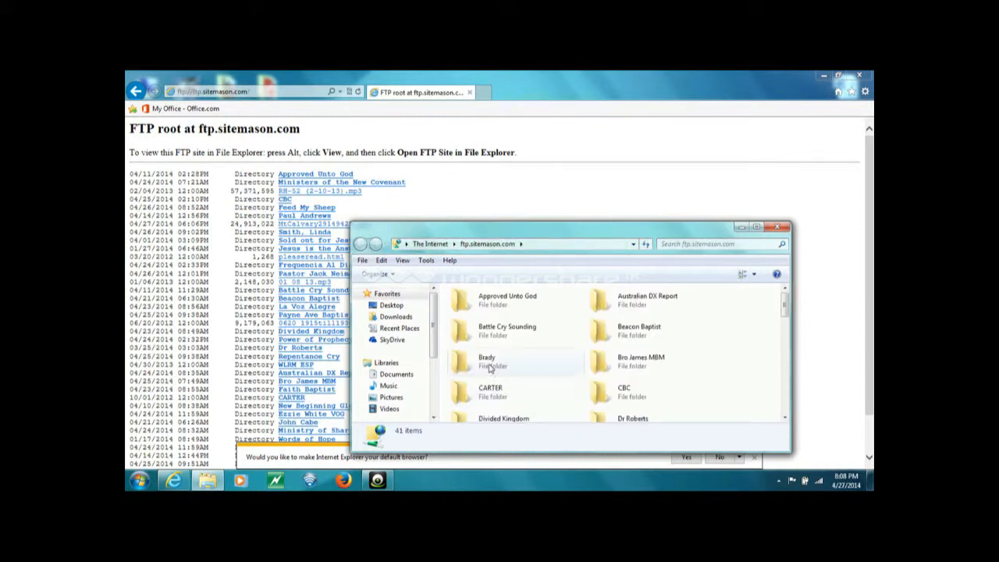
- Open the Brady FTP folder, then the local C:\ftp files folder
double_click(488, 362)
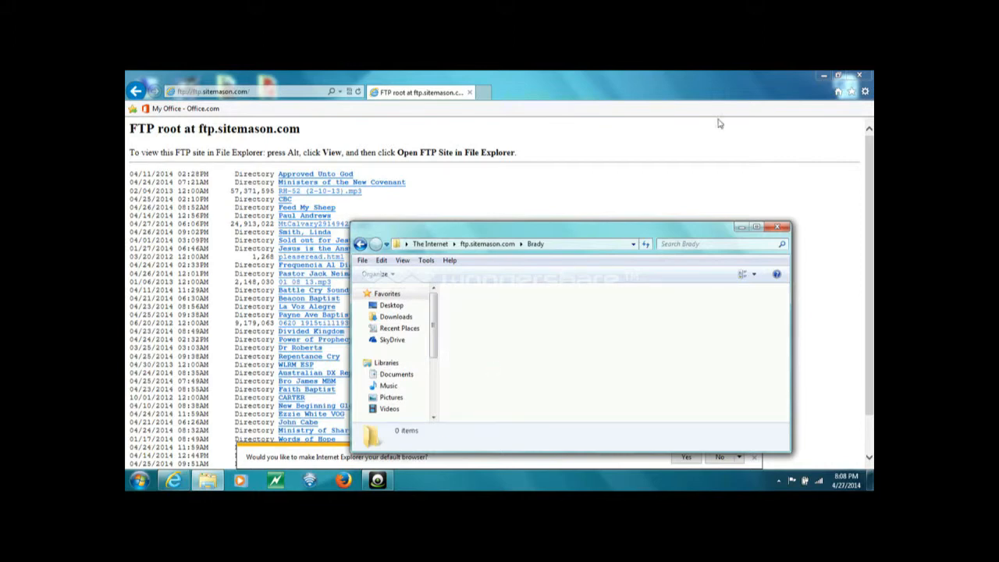
left_click(822, 75)
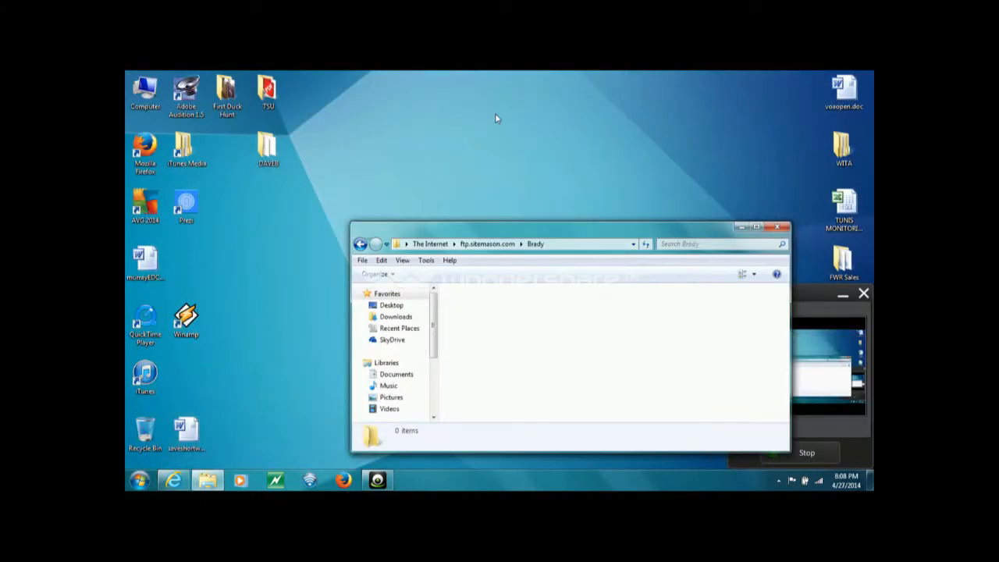
double_click(145, 92)
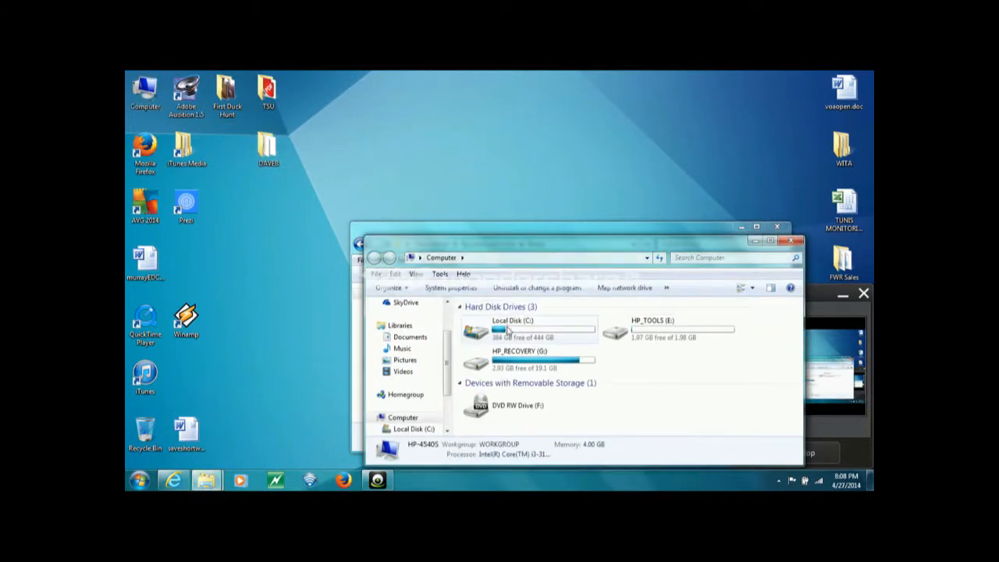
left_click(509, 331)
double_click(509, 331)
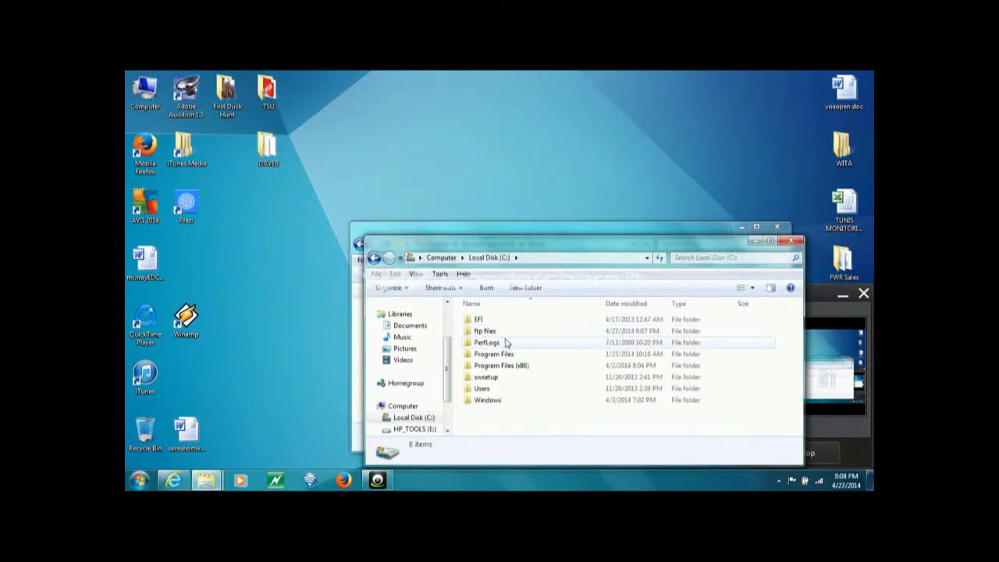
double_click(503, 331)
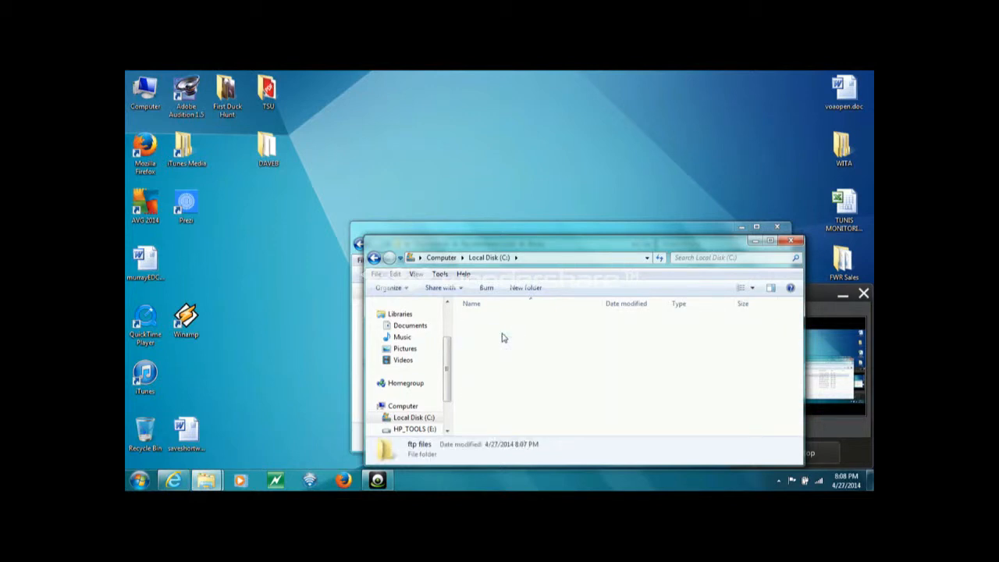
- Arrange the ftp files and Brady windows side by side and select bp0427.mp3
left_click_drag(544, 240, 293, 127)
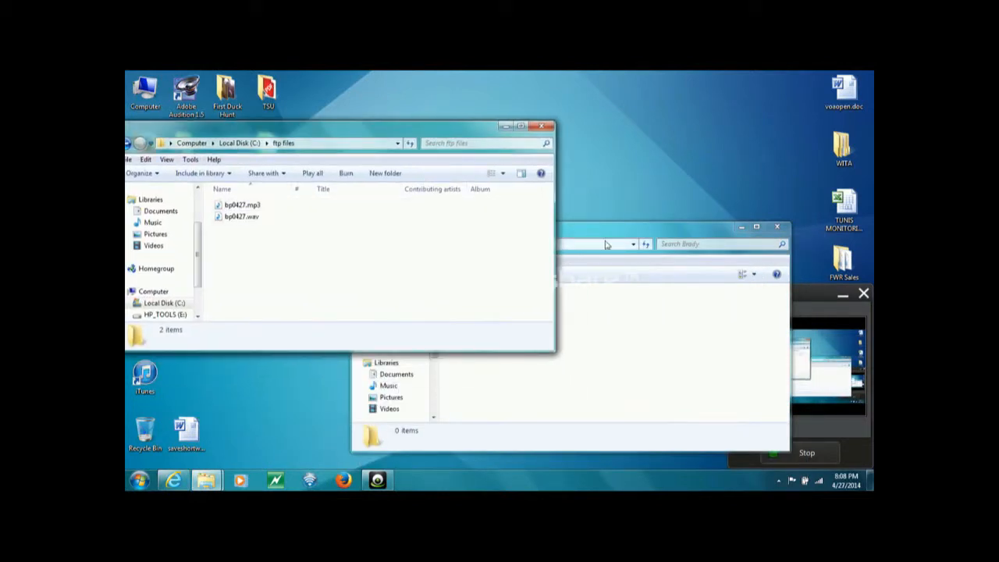
left_click_drag(613, 237, 675, 199)
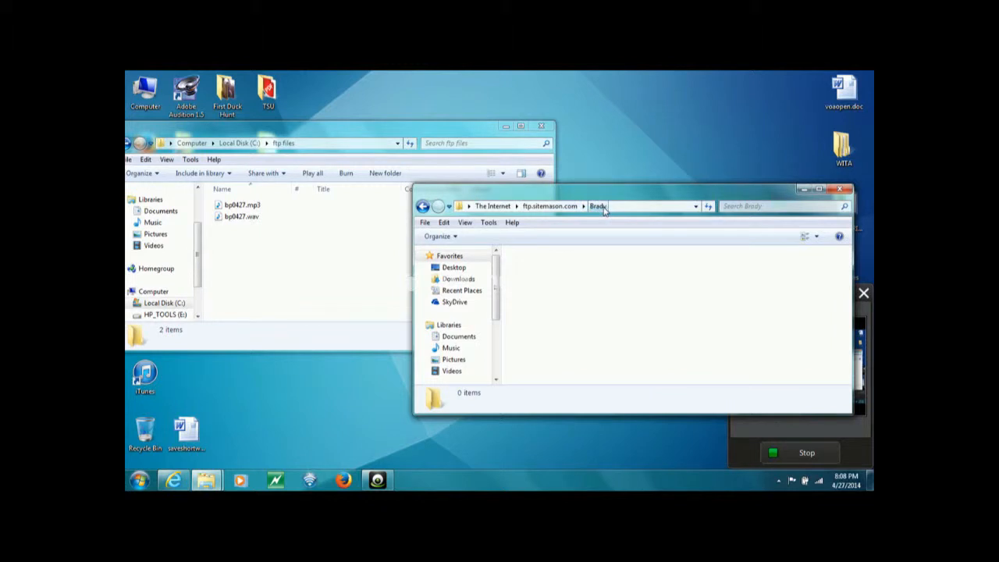
left_click(248, 207)
- Drag bp0427.mp3 from the ftp files window into the Brady FTP window
left_click_drag(252, 209, 566, 321)
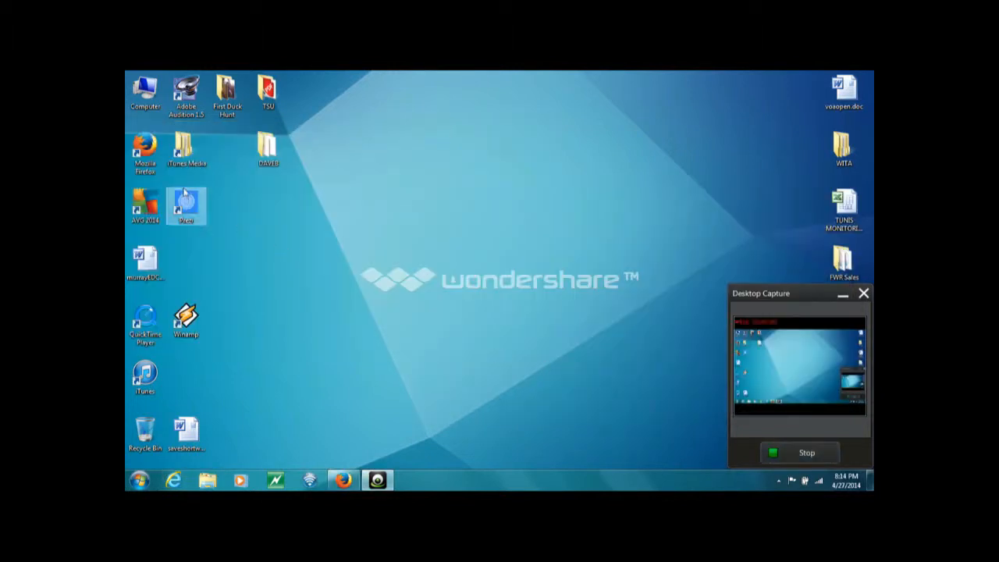
- Launch Firefox from the desktop and start FireFTP from the Web Developer menu
left_click(147, 155)
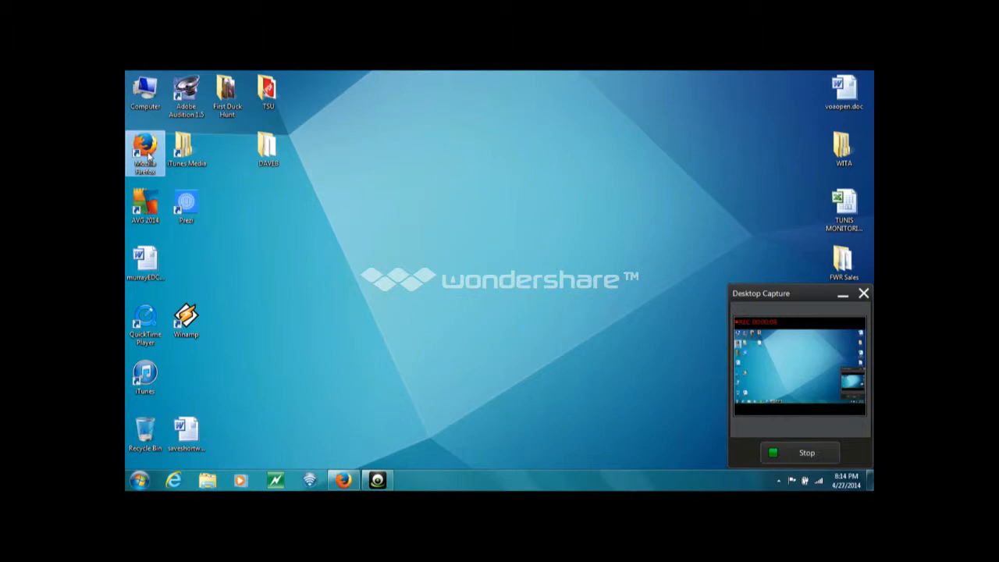
double_click(147, 156)
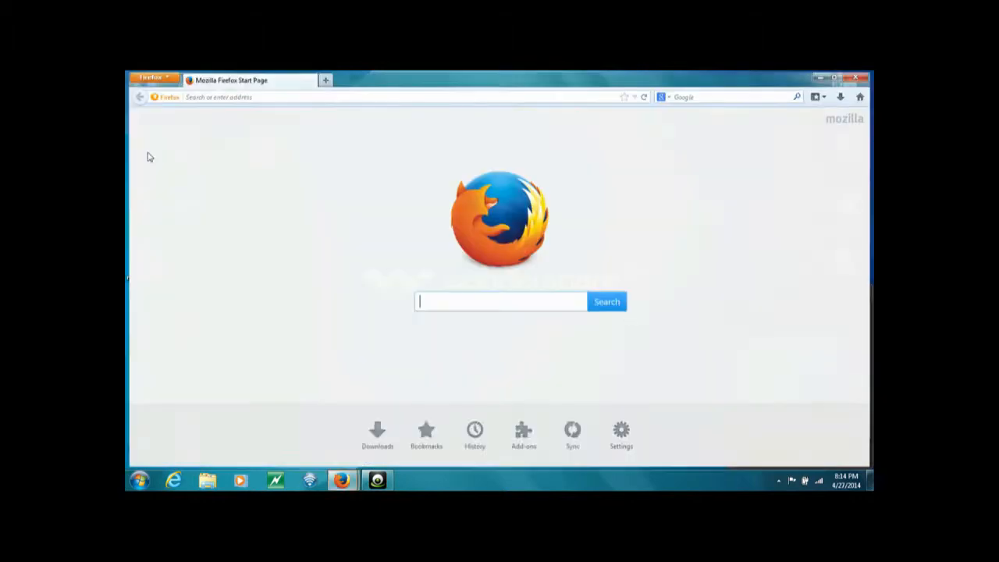
left_click(148, 76)
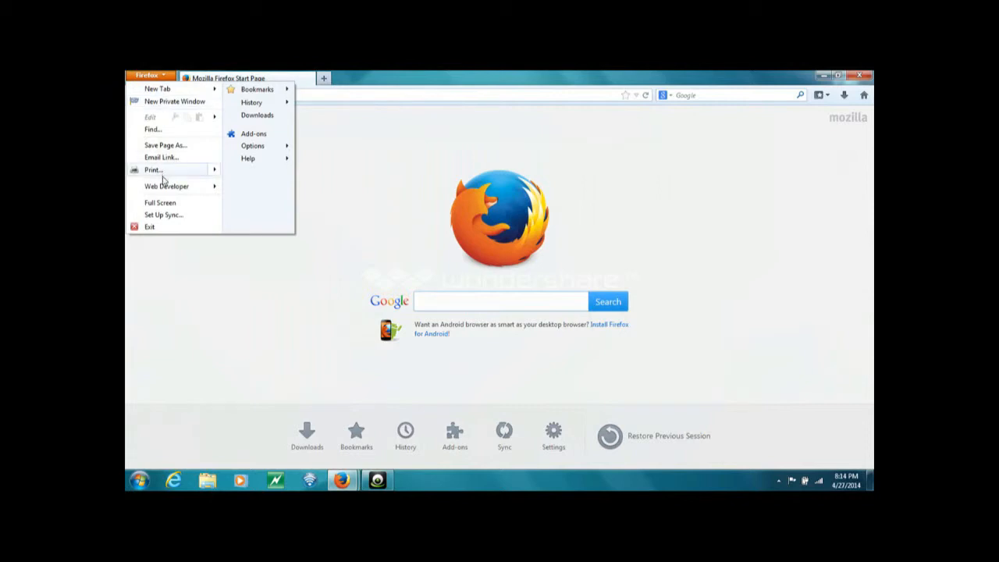
mouse_move(188, 187)
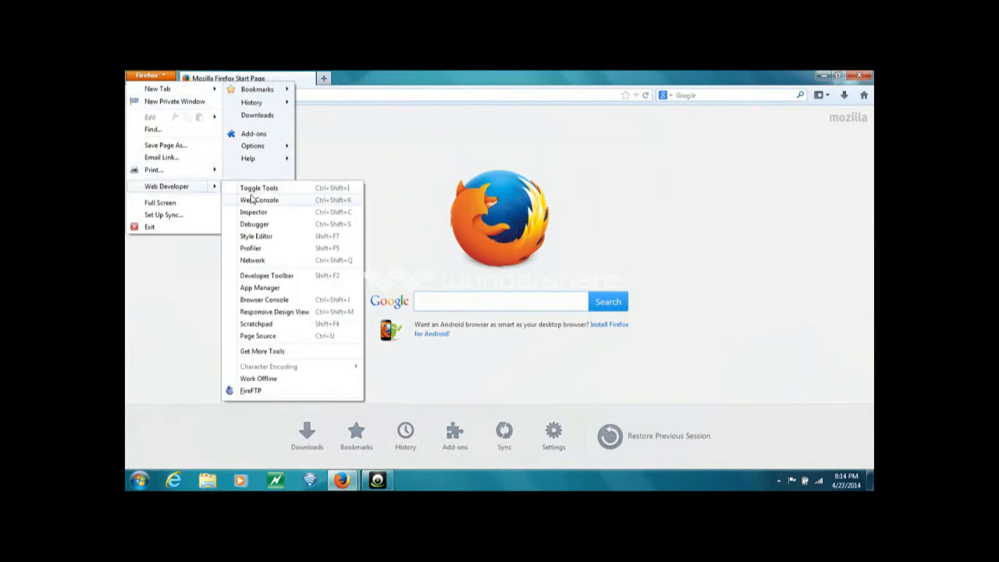
left_click(253, 391)
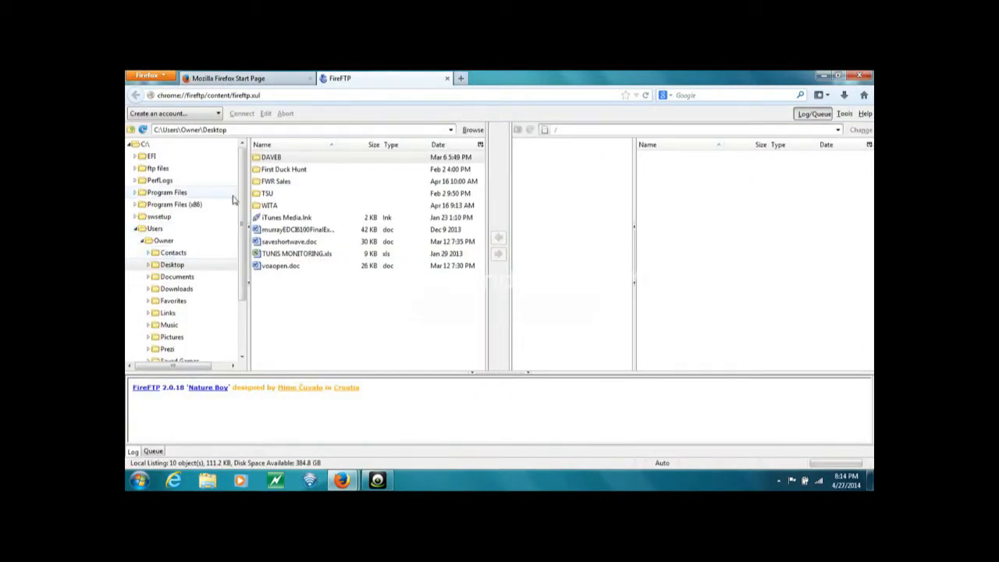
- Create a FireFTP account for host ftp.sitemason.com with the login name and password
left_click(215, 116)
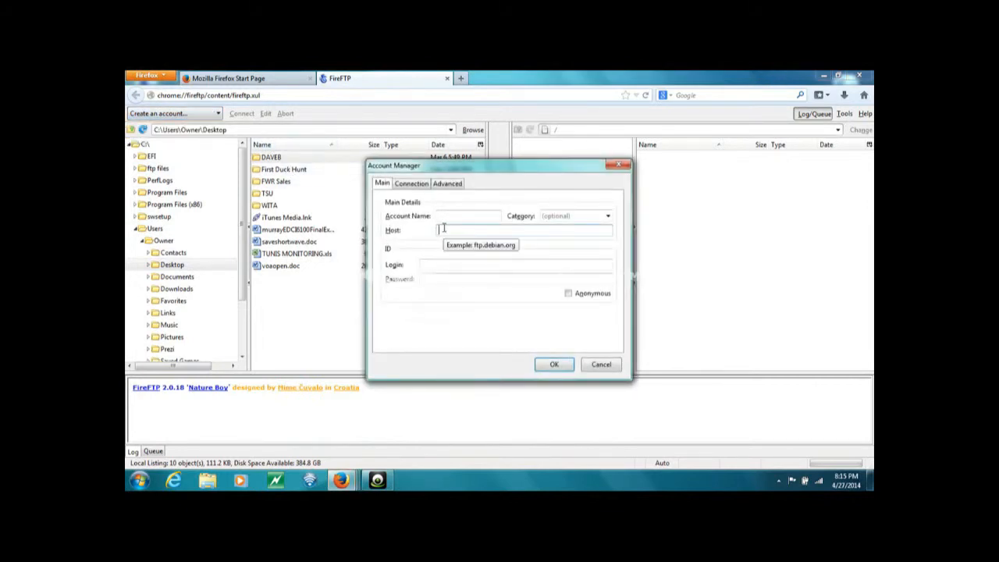
type("ftp")
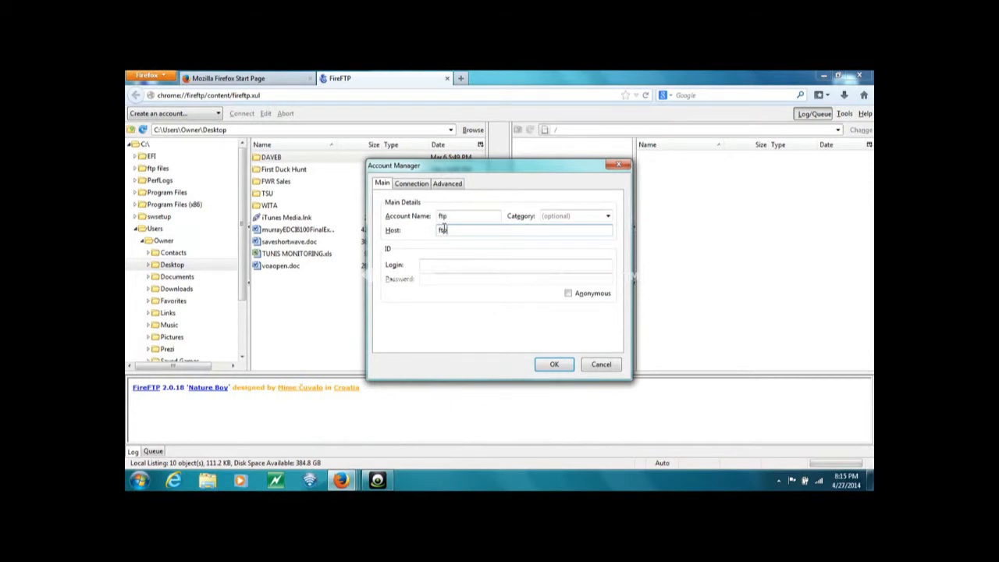
type(".sitemason.com")
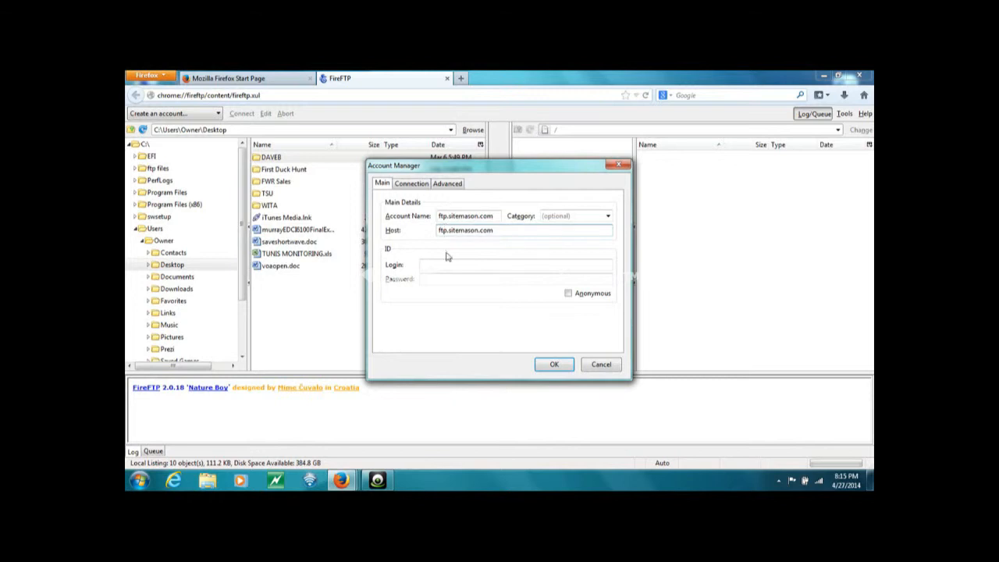
left_click(448, 263)
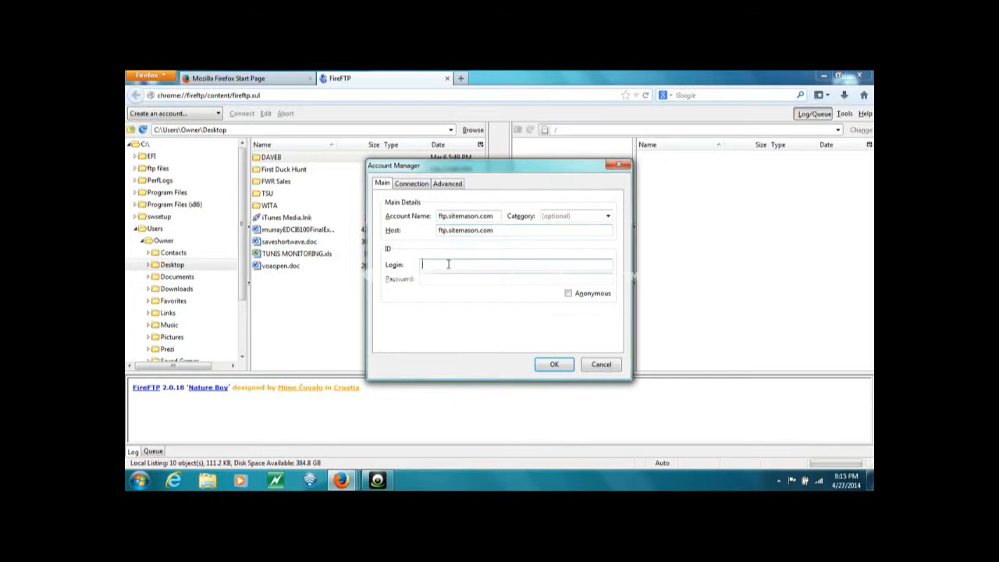
type("dropbox09")
key("Tab")
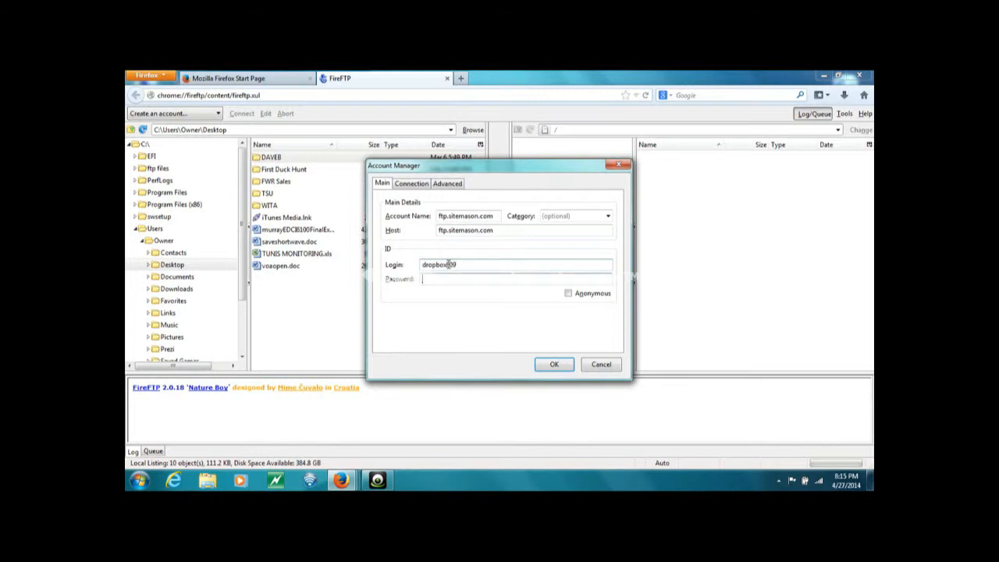
type("•••••")
left_click(554, 364)
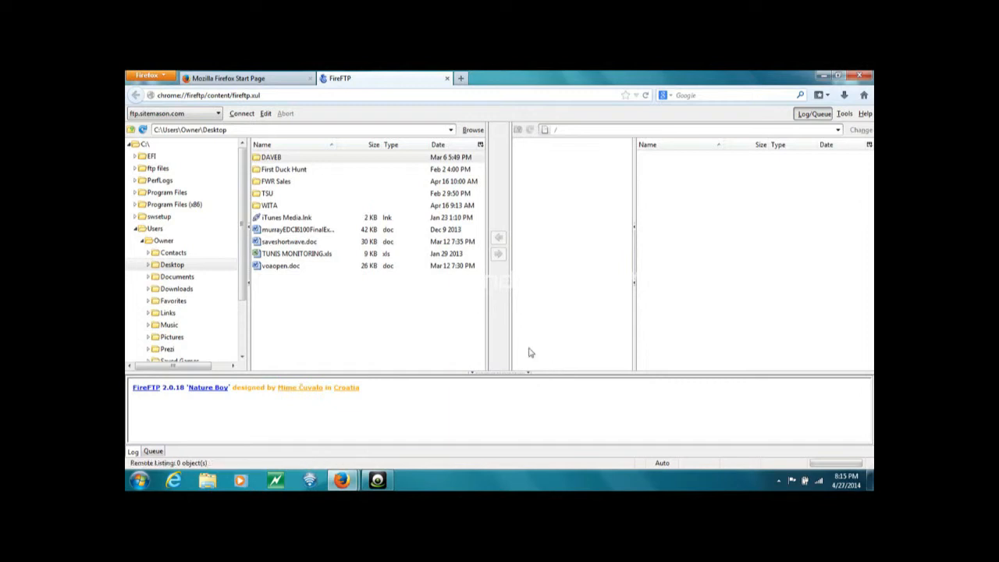
- Connect to ftp.sitemason.com and show the local ftp files folder with the bp0427 recordings
left_click(242, 114)
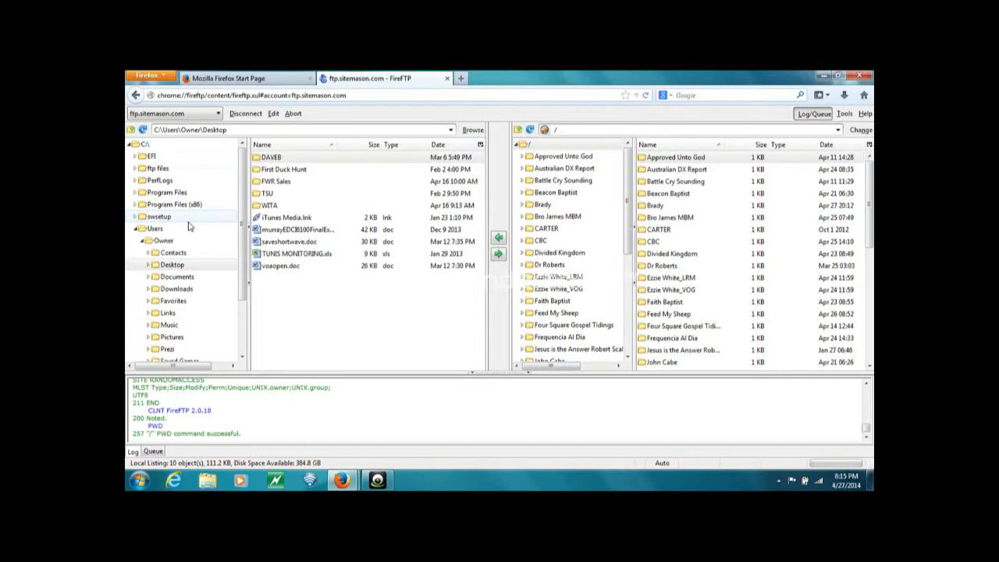
left_click(159, 169)
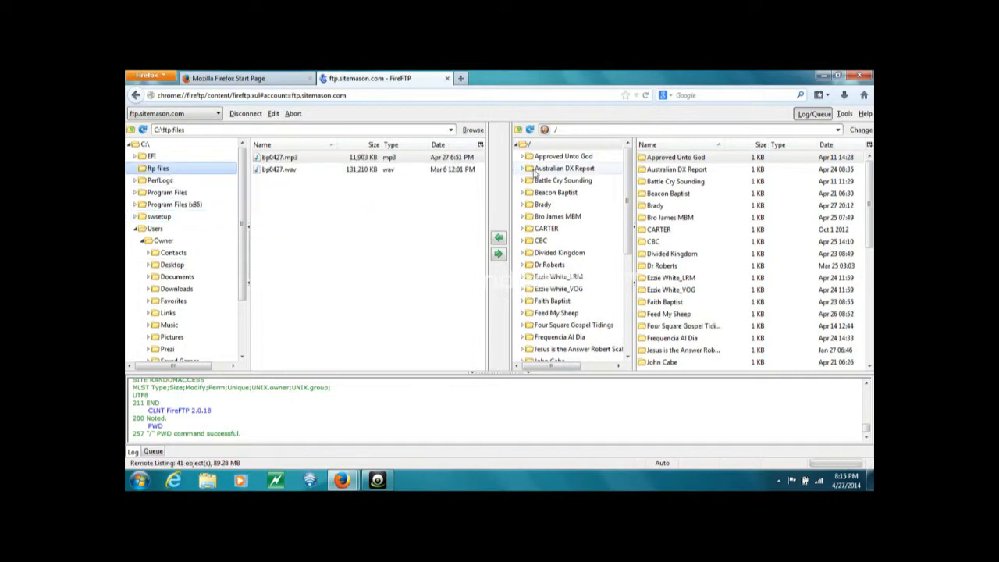
left_click(850, 114)
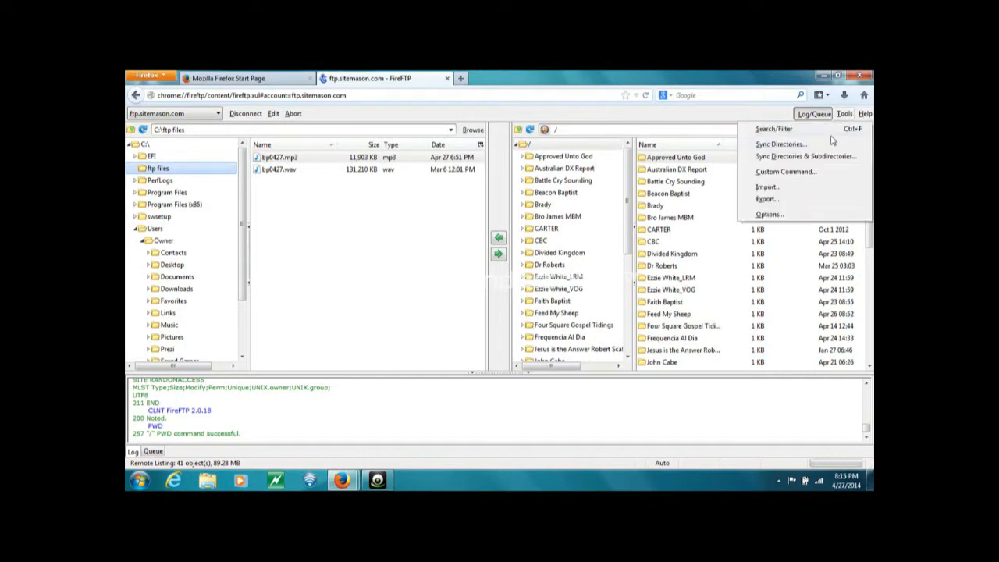
- Confirm Automatic Mode for transfers on the Downloads/Uploads tab of FireFTP Options
left_click(811, 215)
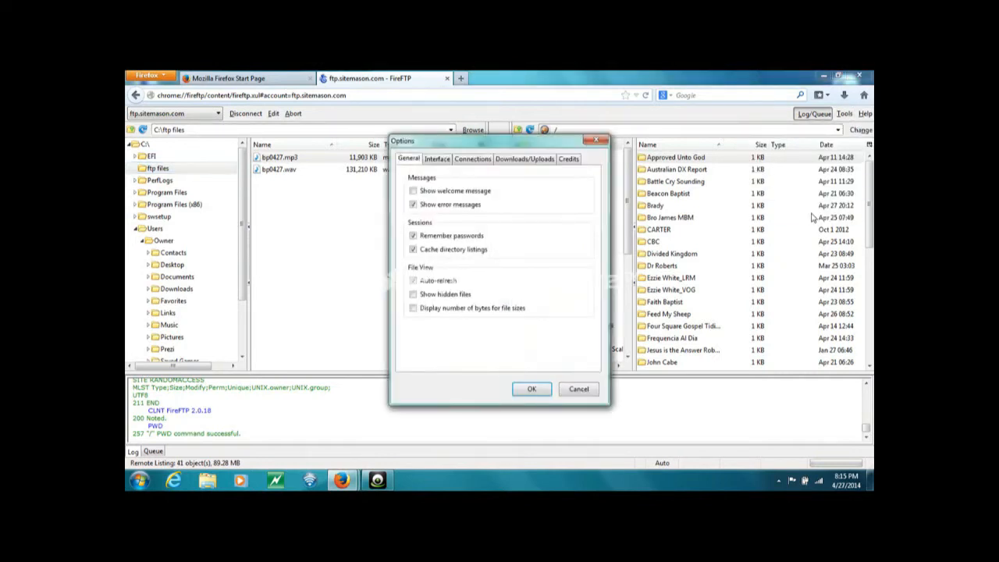
left_click(541, 160)
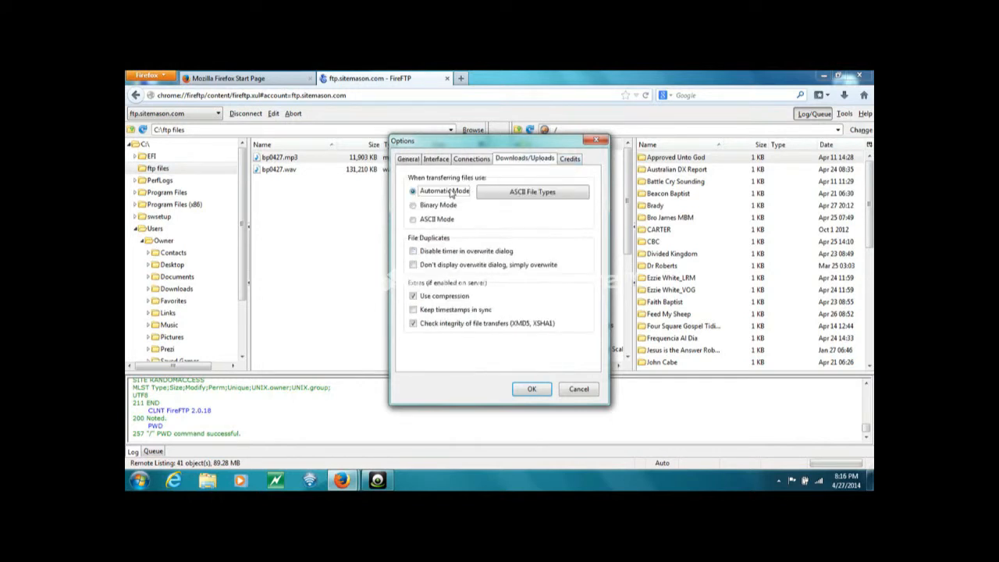
left_click(532, 389)
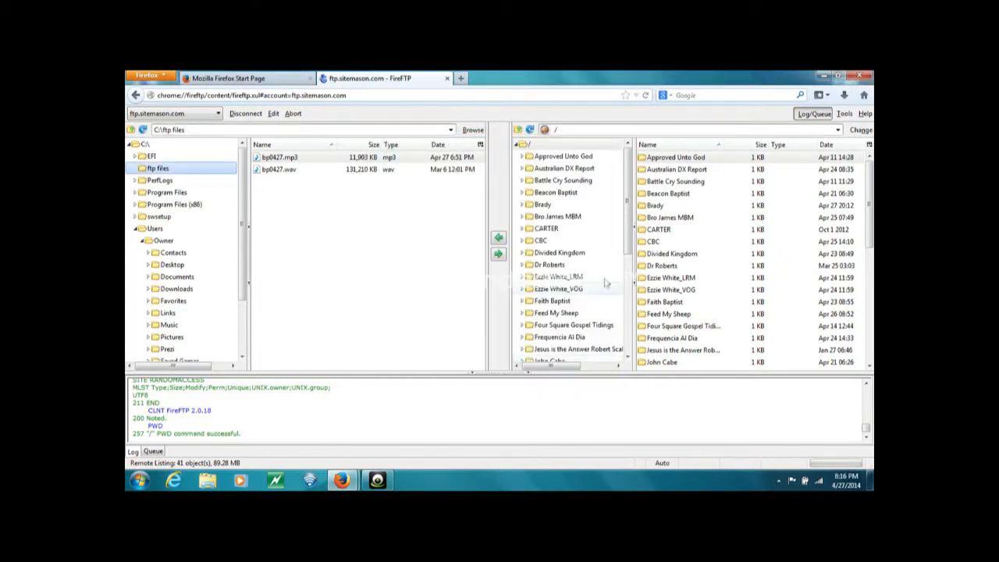
- Upload bp0427.mp3 into the server's Brady folder, then disconnect from the server
double_click(653, 206)
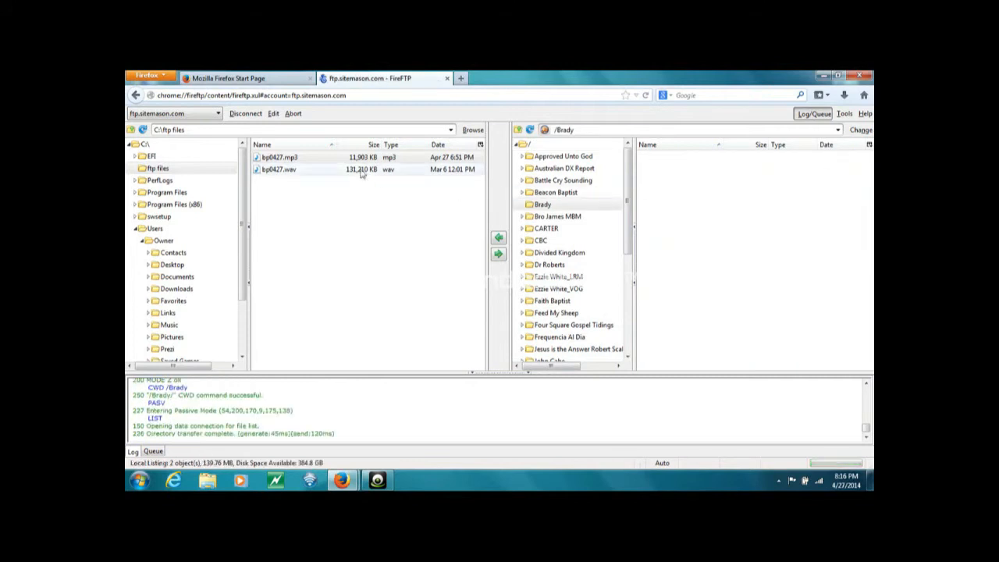
left_click(318, 159)
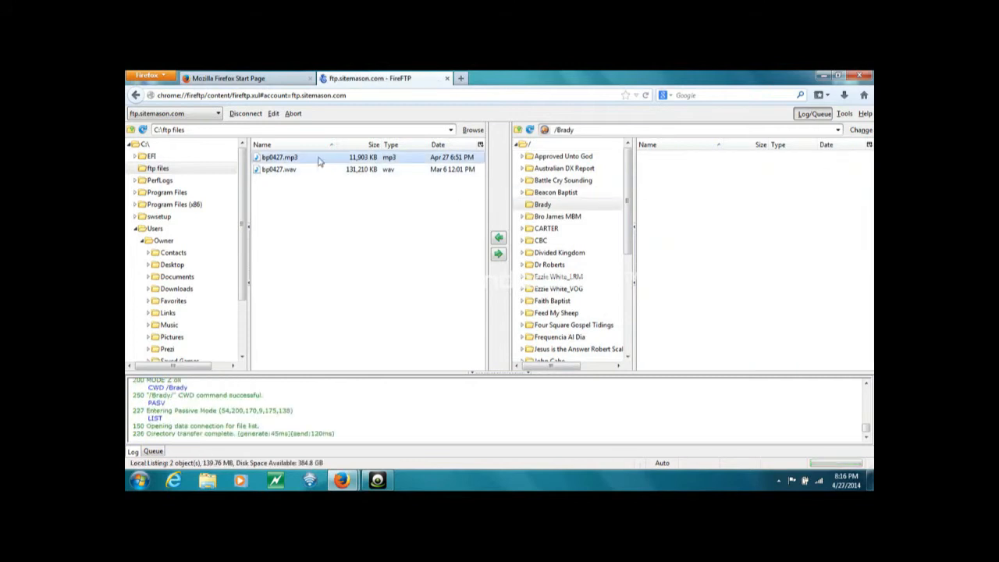
left_click(498, 255)
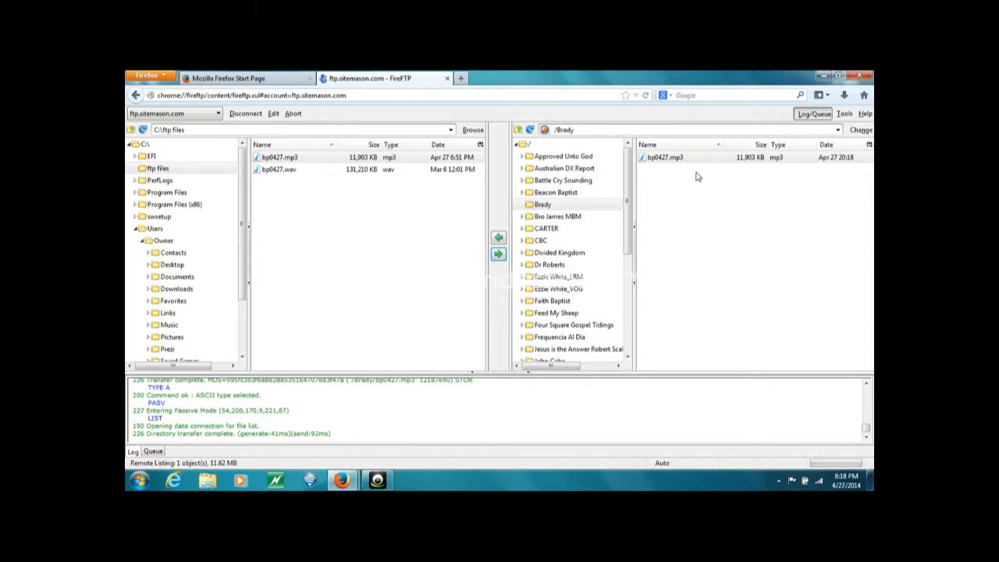
left_click(245, 114)
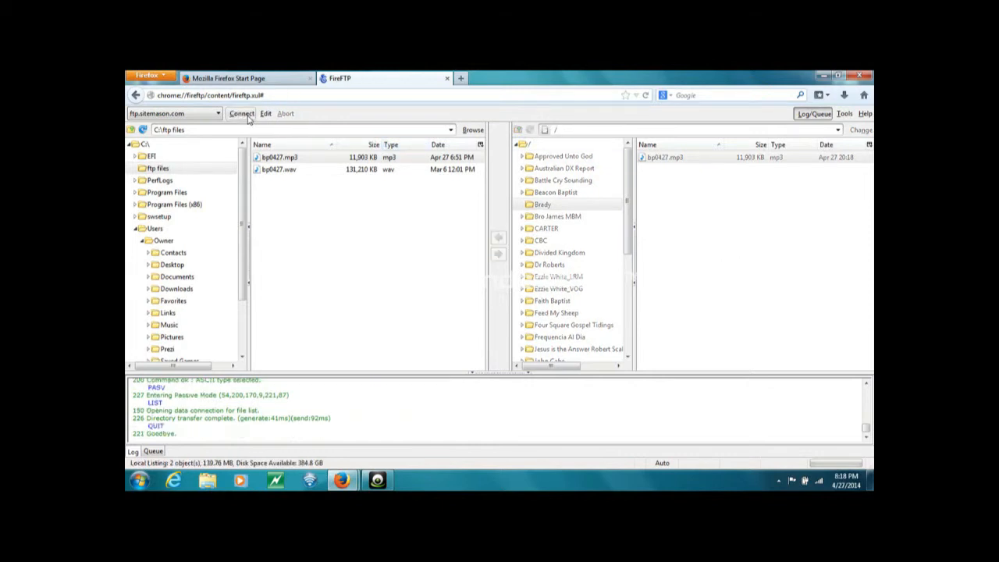
- Keep ftp.sitemason.com selected in the account list and close the FireFTP tab
left_click(218, 115)
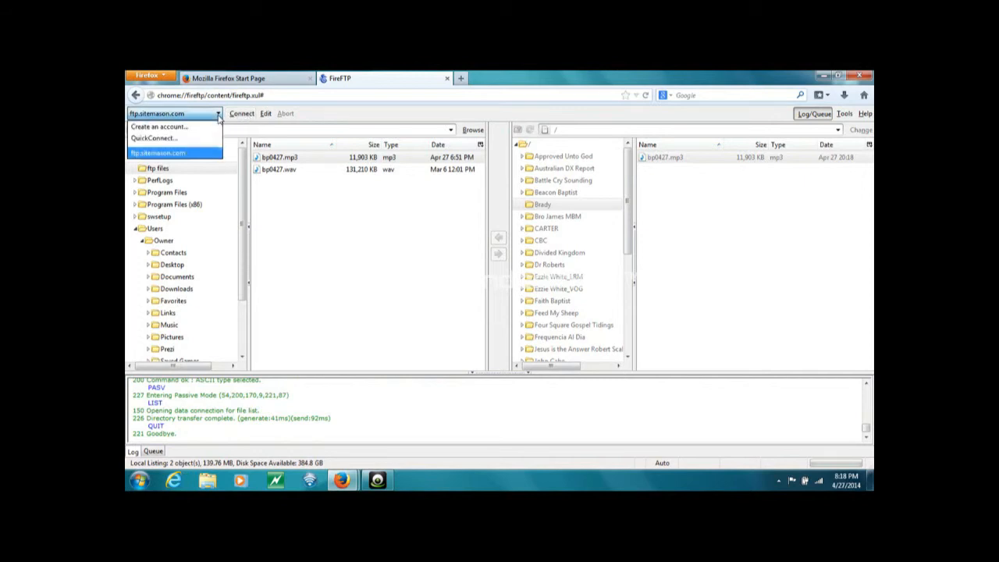
left_click(210, 154)
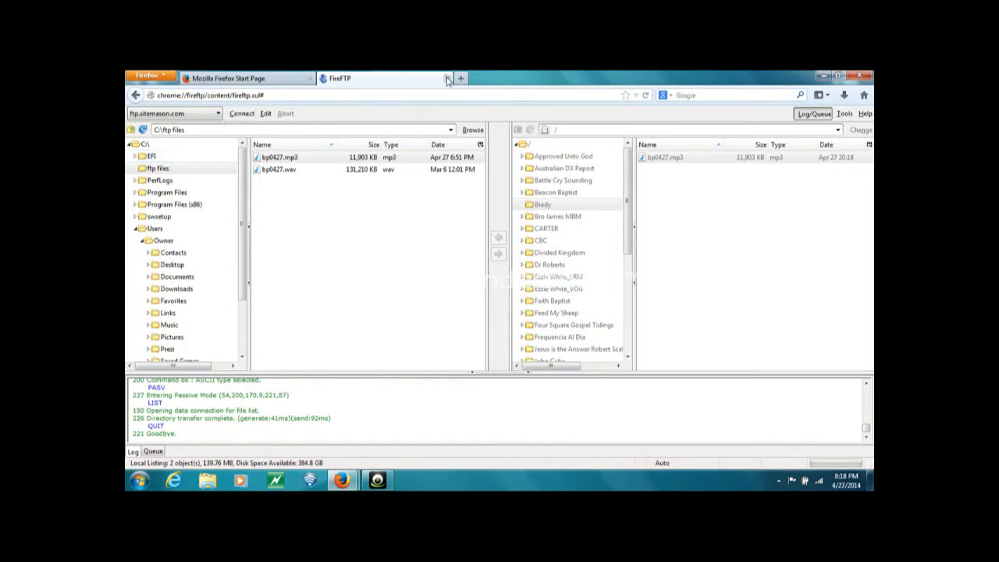
left_click(447, 79)
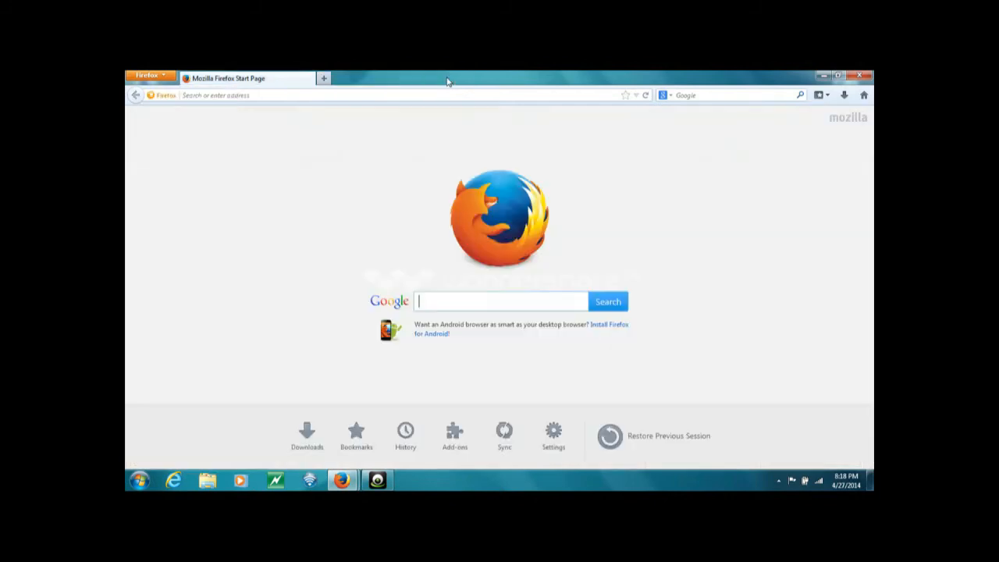